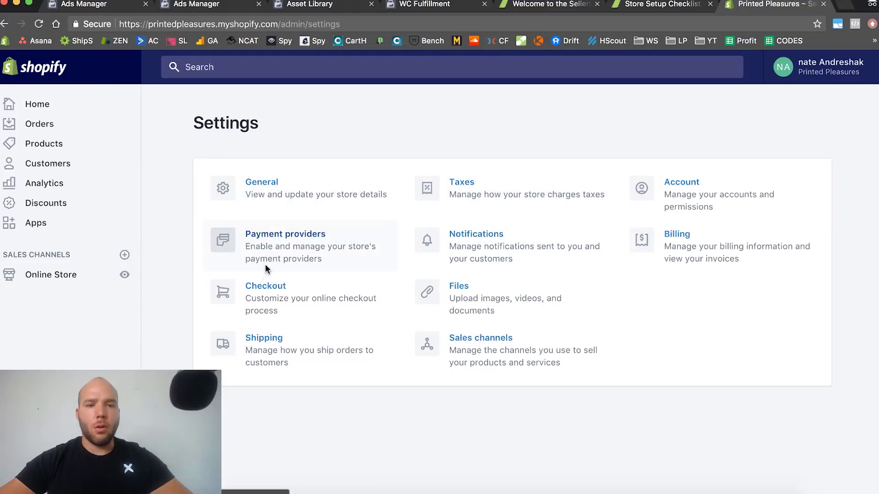
Review the Taxes settings page, then return to the settings overview
{"action": "left_click", "coordinate": [470, 182]}
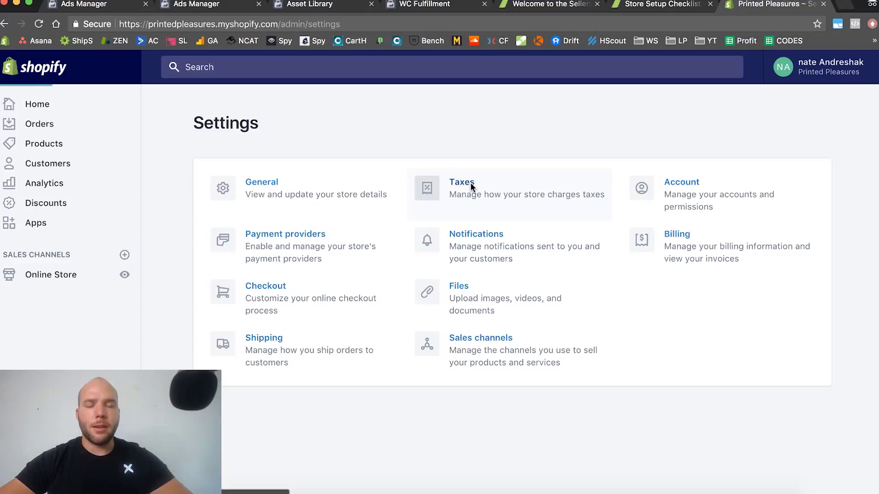
{"action": "scroll", "coordinate": [312, 246], "scroll_direction": "down", "scroll_amount": 3}
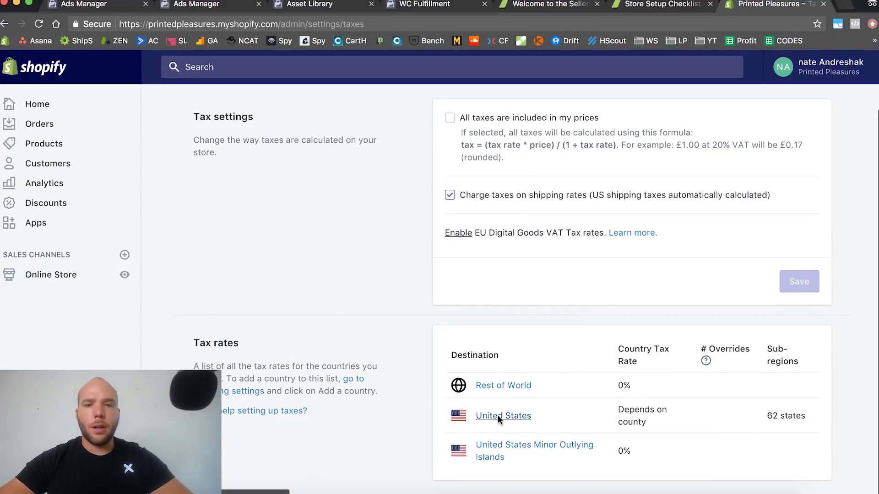
{"action": "scroll", "coordinate": [498, 415], "scroll_direction": "up", "scroll_amount": 3}
{"action": "scroll", "coordinate": [496, 276], "scroll_direction": "down", "scroll_amount": 3}
{"action": "scroll", "coordinate": [519, 414], "scroll_direction": "up", "scroll_amount": 5}
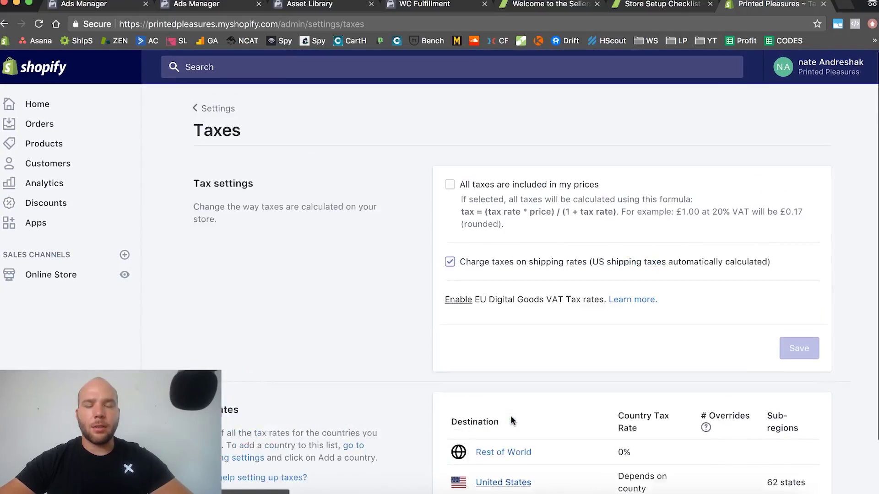
{"action": "left_click", "coordinate": [226, 109]}
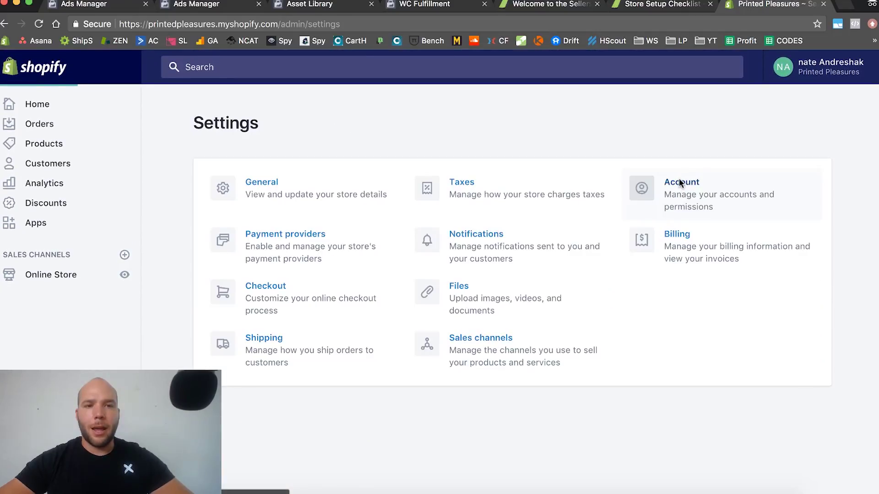
Check the shipping origin address, then go back to the Taxes settings
{"action": "left_click", "coordinate": [259, 337]}
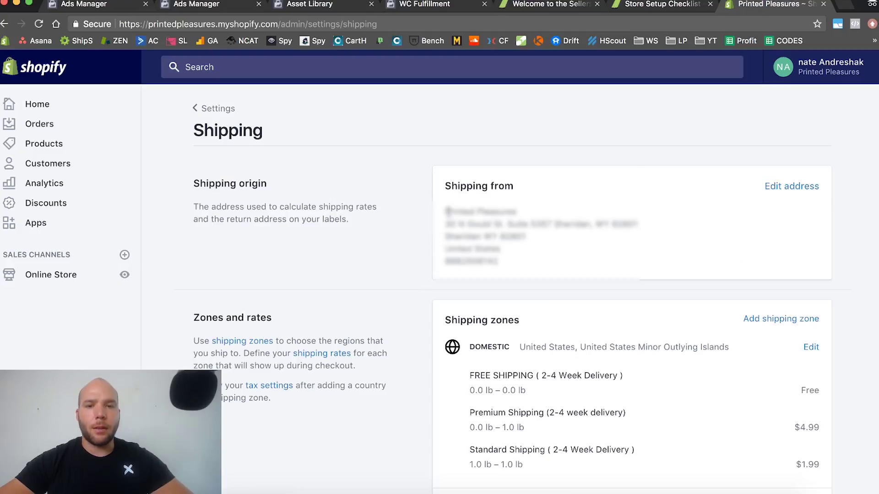
{"action": "left_click_drag", "start_coordinate": [446, 215], "coordinate": [541, 269]}
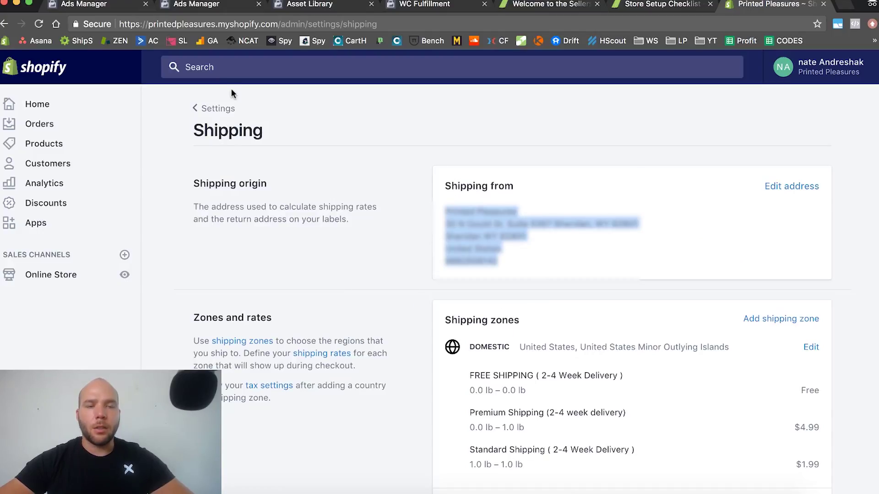
{"action": "left_click", "coordinate": [232, 110]}
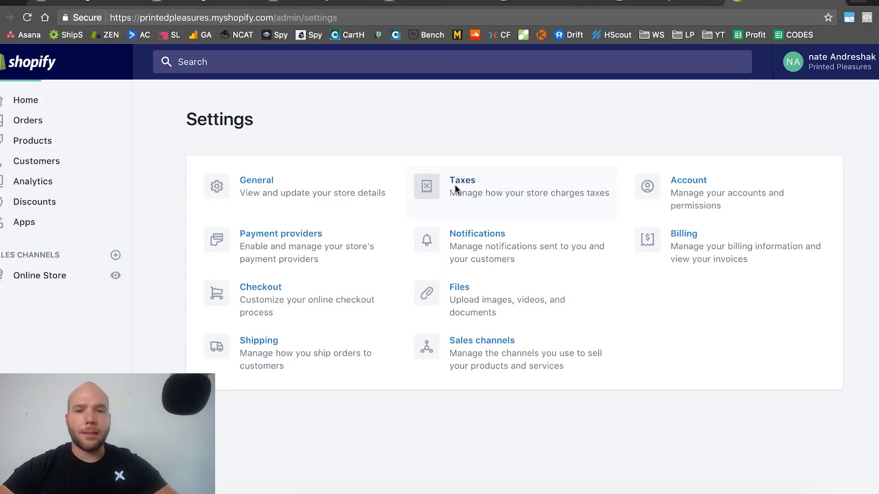
{"action": "left_click", "coordinate": [456, 190]}
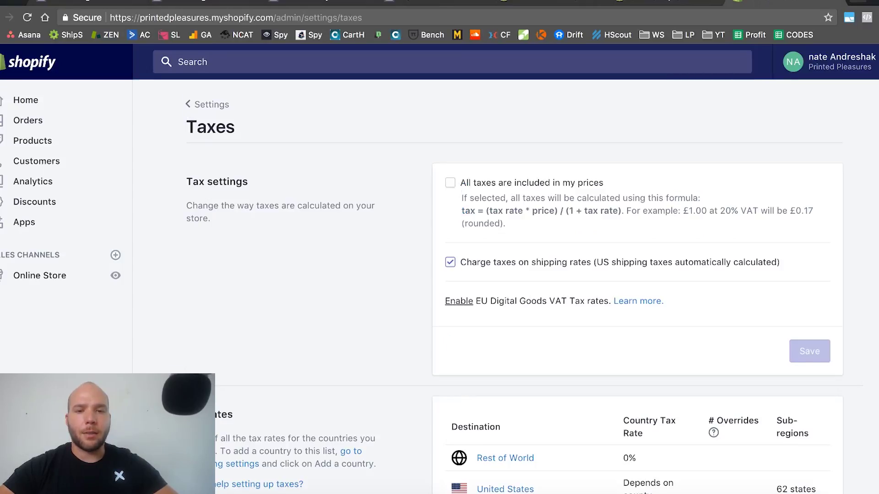
{"action": "scroll", "coordinate": [251, 437], "scroll_direction": "down", "scroll_amount": 3}
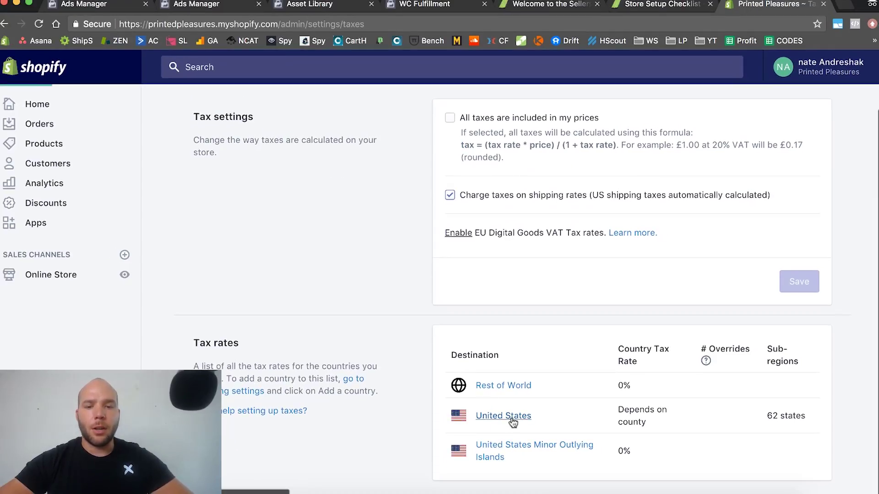
{"action": "left_click", "coordinate": [511, 417]}
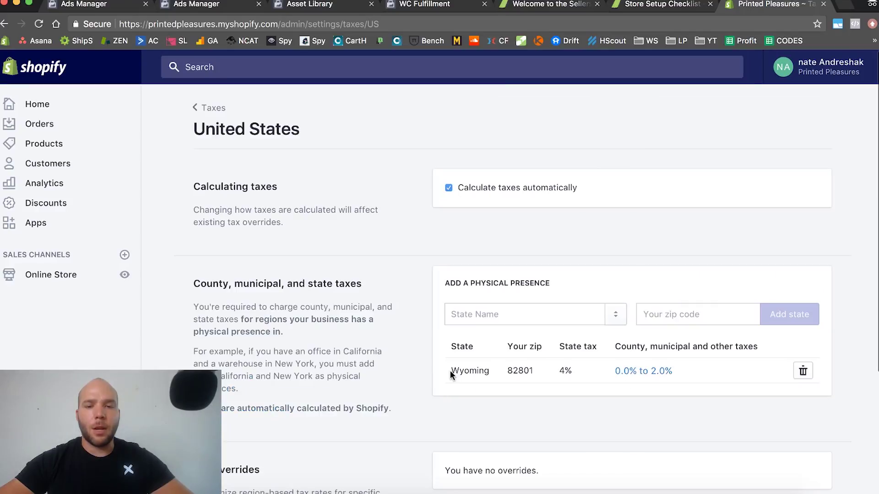
{"action": "left_click_drag", "start_coordinate": [449, 370], "coordinate": [565, 372]}
{"action": "left_click", "coordinate": [524, 377]}
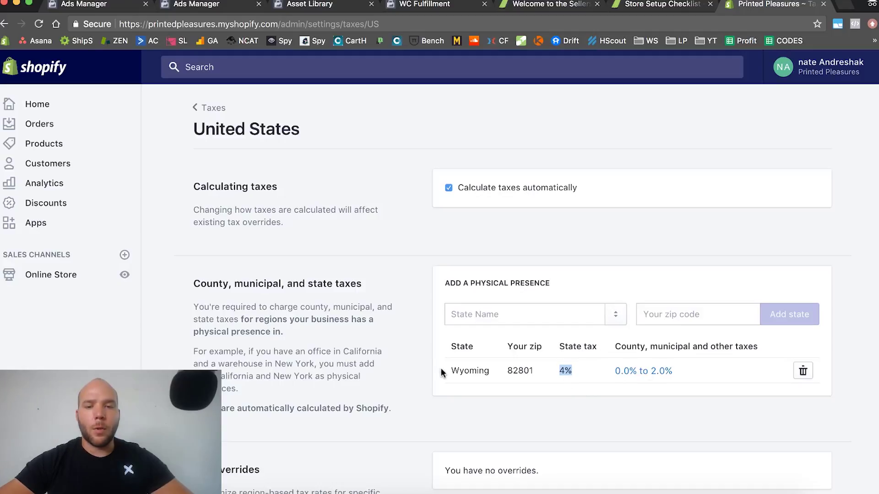
{"action": "left_click_drag", "start_coordinate": [444, 370], "coordinate": [493, 368]}
{"action": "left_click", "coordinate": [549, 390]}
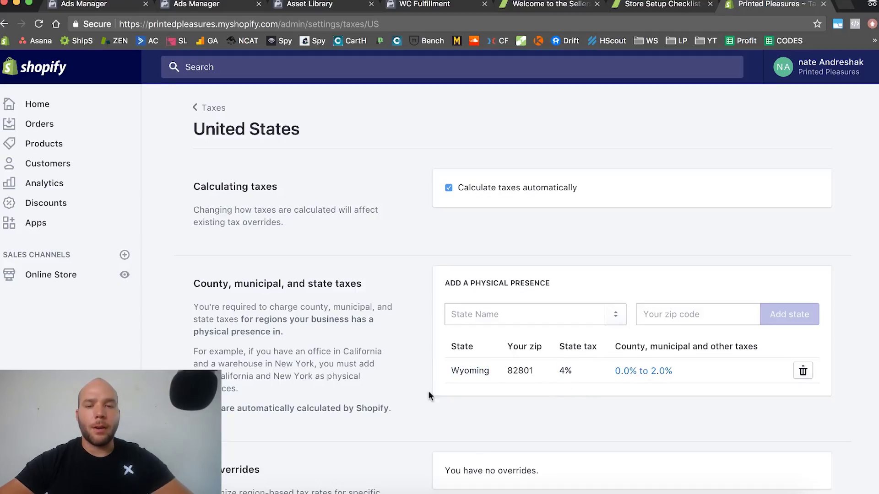
{"action": "scroll", "coordinate": [483, 403], "scroll_direction": "down", "scroll_amount": 3}
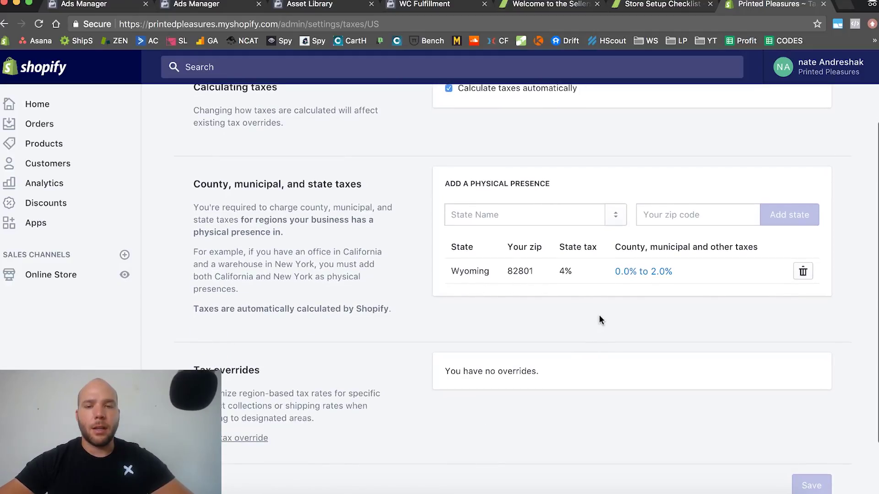
{"action": "scroll", "coordinate": [590, 279], "scroll_direction": "up", "scroll_amount": 3}
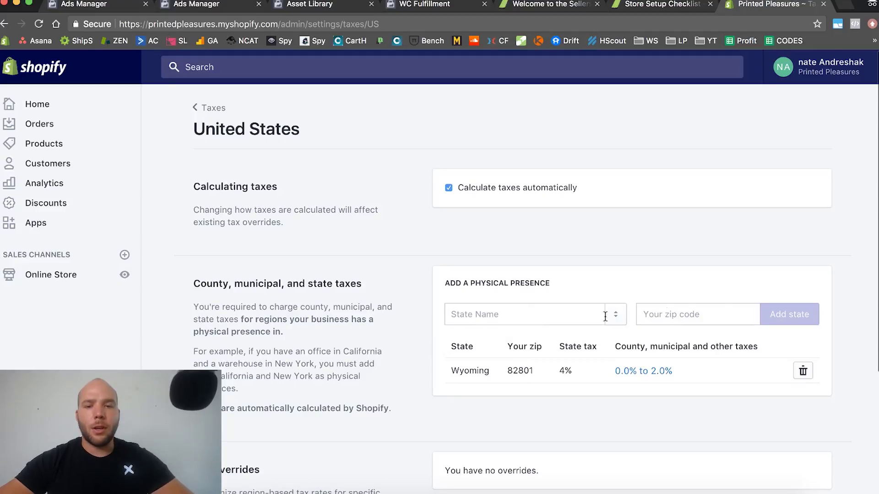
Add Wisconsin, zip 53185, as a tax physical presence alongside Wyoming
{"action": "left_click", "coordinate": [544, 314]}
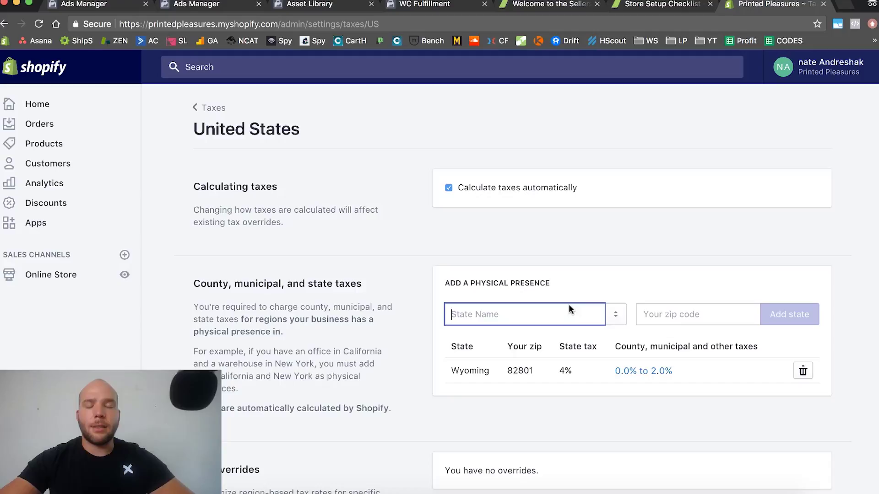
{"action": "type", "text": "Wi"}
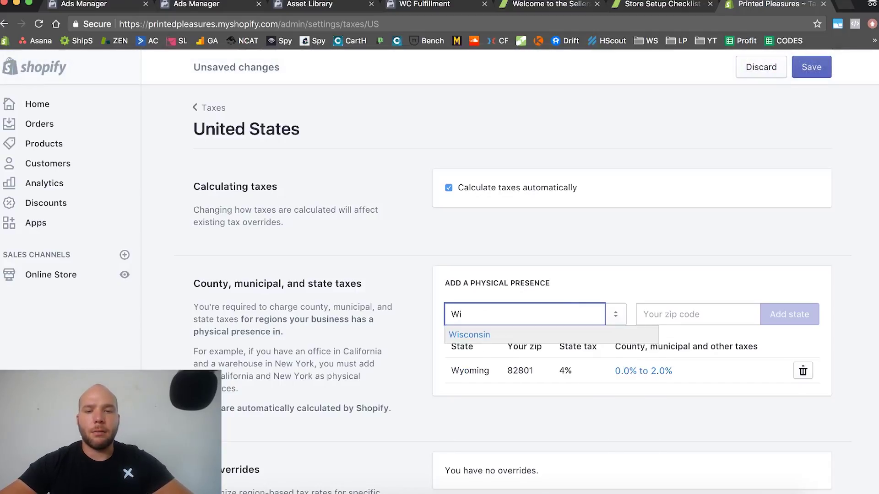
{"action": "left_click", "coordinate": [512, 335]}
{"action": "left_click", "coordinate": [646, 321]}
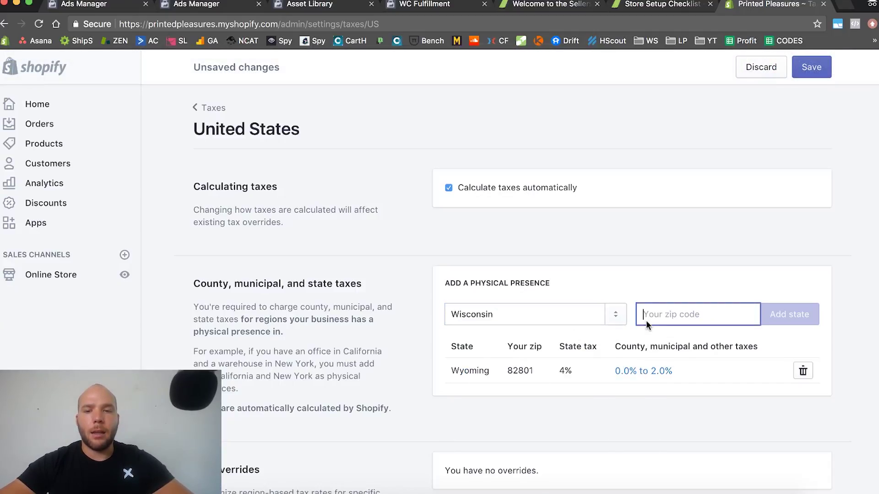
{"action": "type", "text": "53185"}
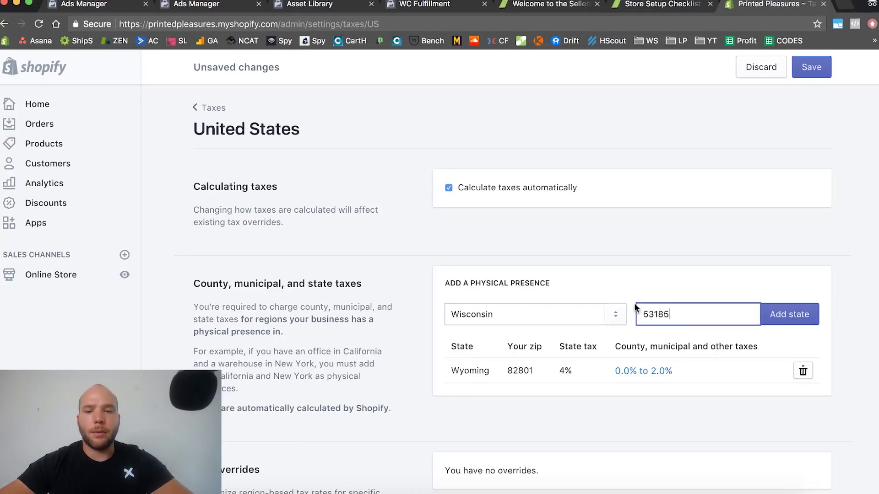
{"action": "left_click", "coordinate": [636, 295]}
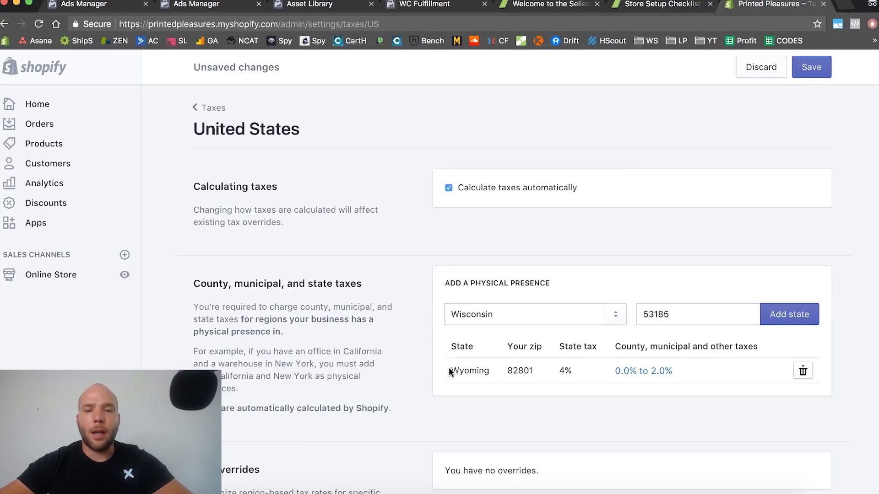
{"action": "left_click_drag", "start_coordinate": [450, 371], "coordinate": [492, 373]}
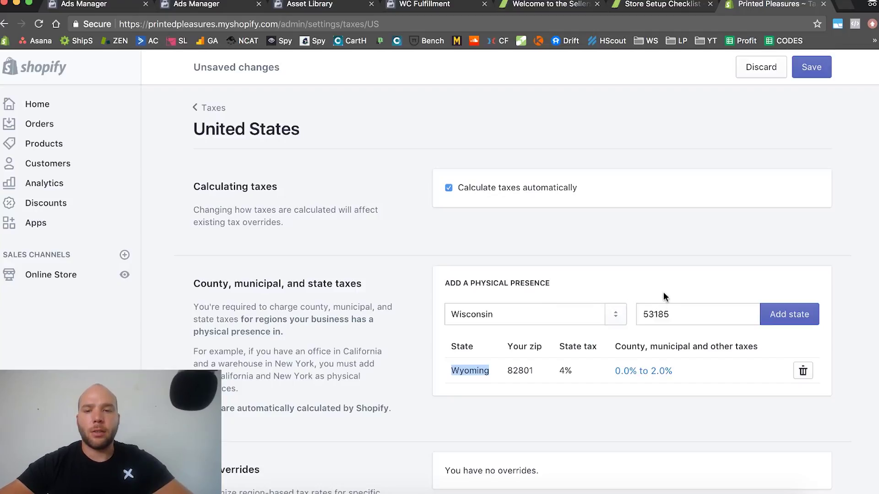
{"action": "left_click", "coordinate": [784, 315]}
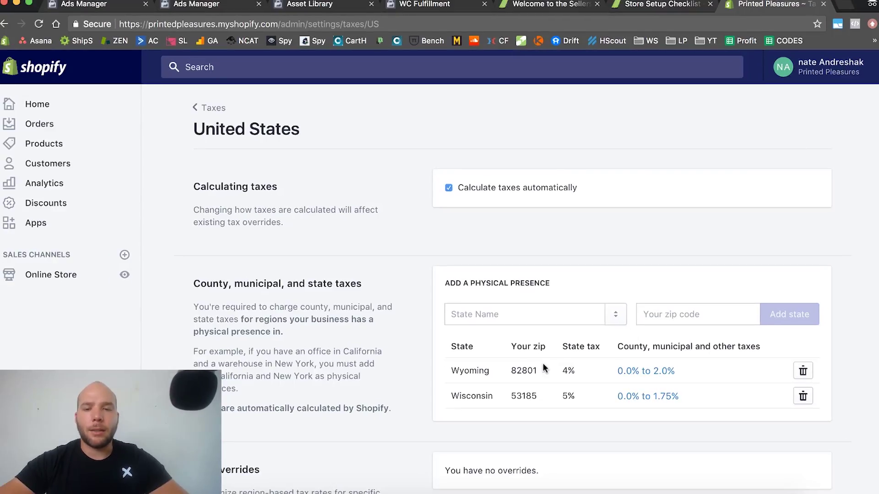
{"action": "left_click_drag", "start_coordinate": [449, 371], "coordinate": [598, 399]}
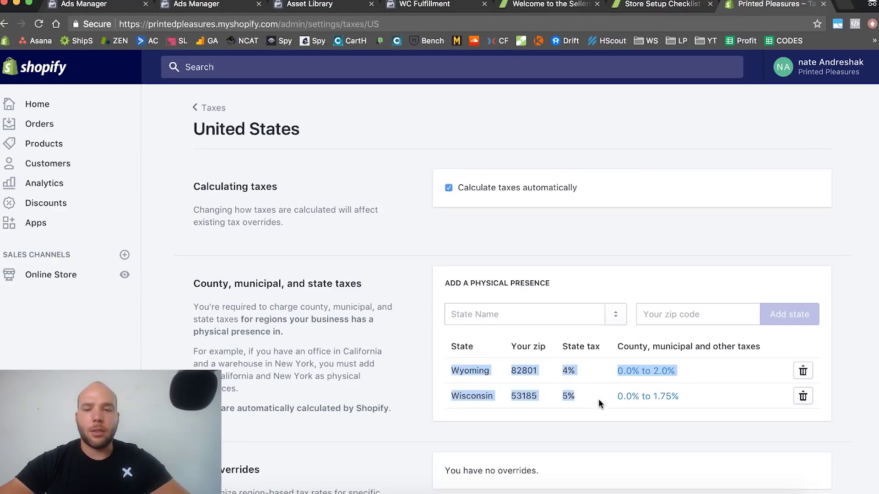
{"action": "left_click", "coordinate": [605, 297]}
Go from the Taxes page to Online Store > Domains and view the store's web address
{"action": "left_click", "coordinate": [210, 109]}
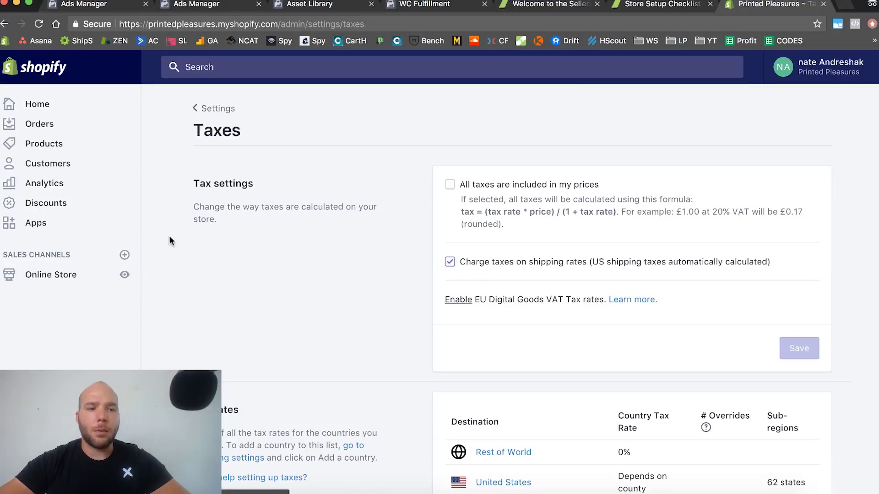
{"action": "left_click", "coordinate": [46, 277]}
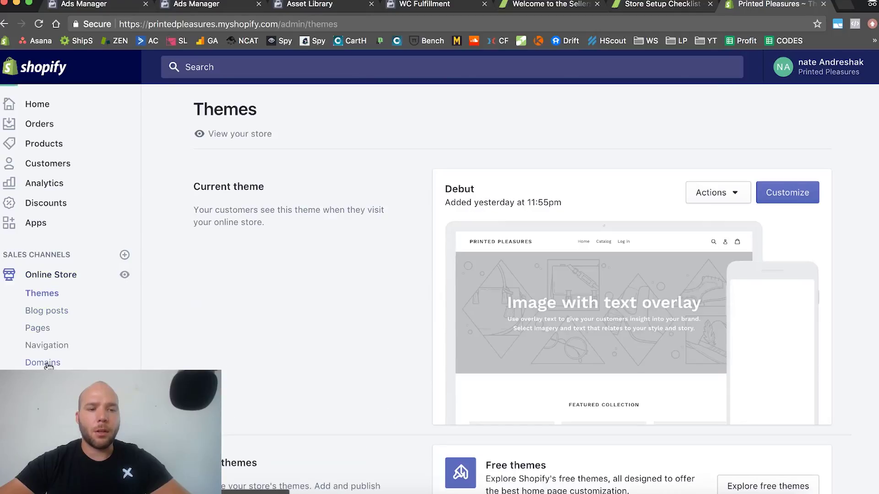
{"action": "left_click", "coordinate": [91, 365]}
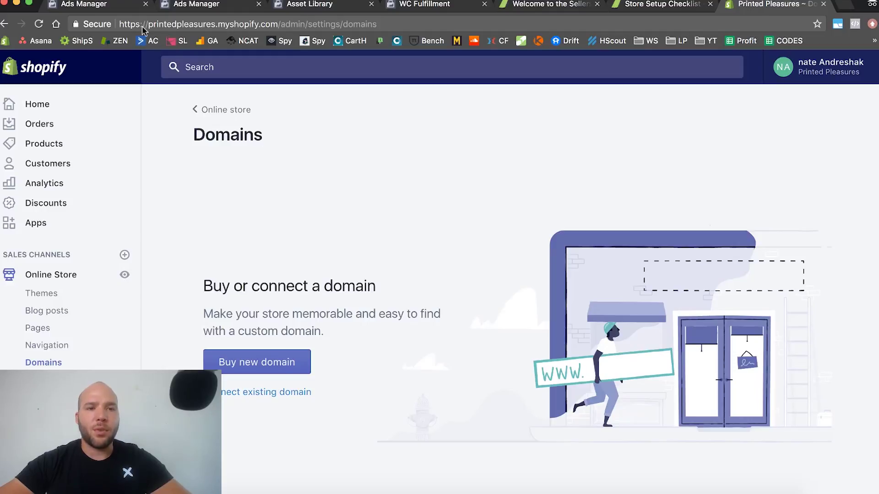
{"action": "left_click_drag", "start_coordinate": [149, 25], "coordinate": [215, 25]}
{"action": "key", "text": "super+c"}
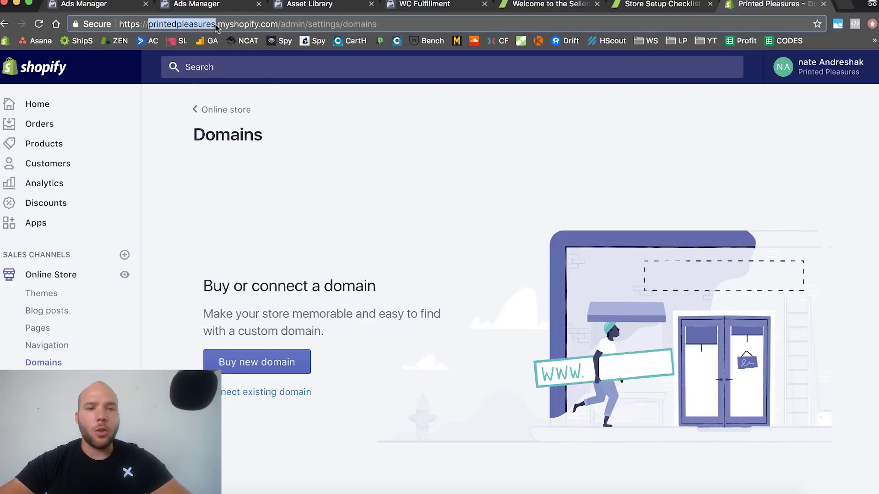
{"action": "left_click", "coordinate": [295, 149]}
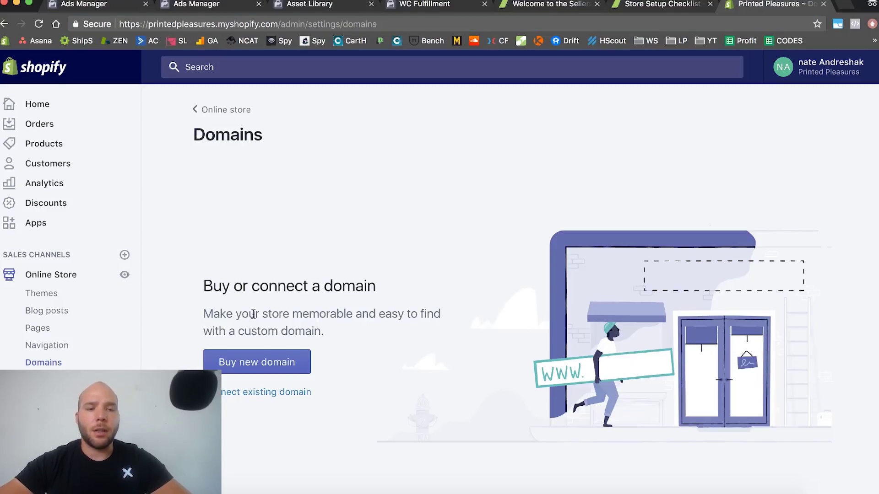
Search for printedpleasures domains and buy printedpleasures.com for $14 USD a year
{"action": "left_click", "coordinate": [273, 362]}
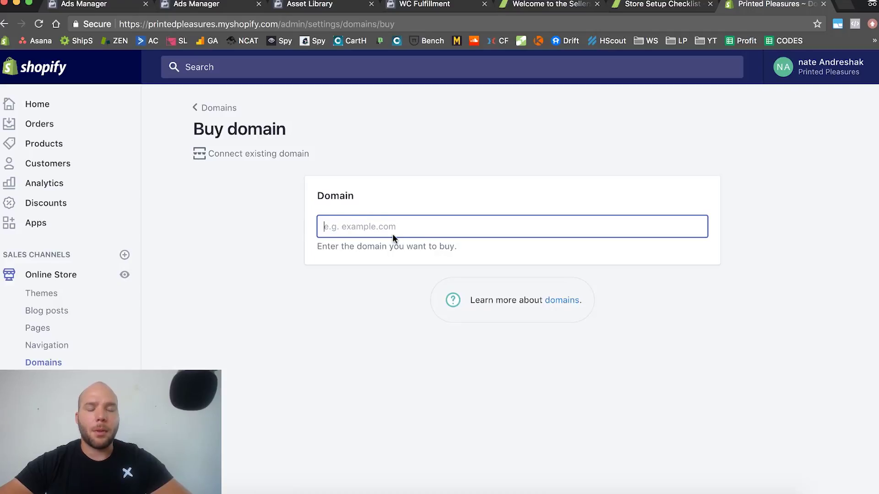
{"action": "key", "text": "super+v"}
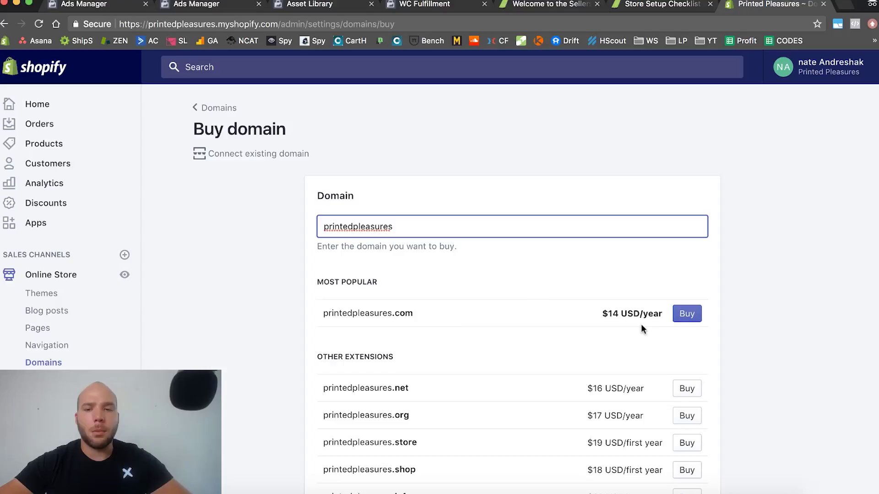
{"action": "scroll", "coordinate": [753, 315], "scroll_direction": "down", "scroll_amount": 2}
{"action": "left_click", "coordinate": [688, 224]}
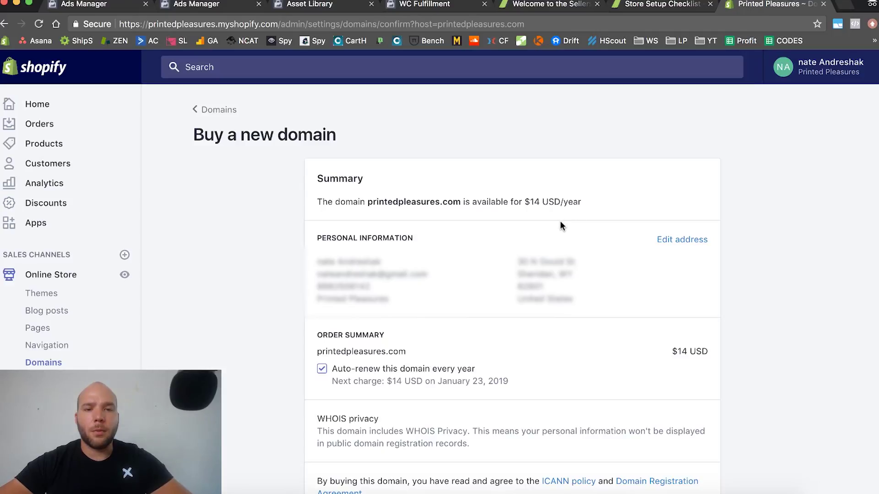
{"action": "scroll", "coordinate": [559, 220], "scroll_direction": "down", "scroll_amount": 2}
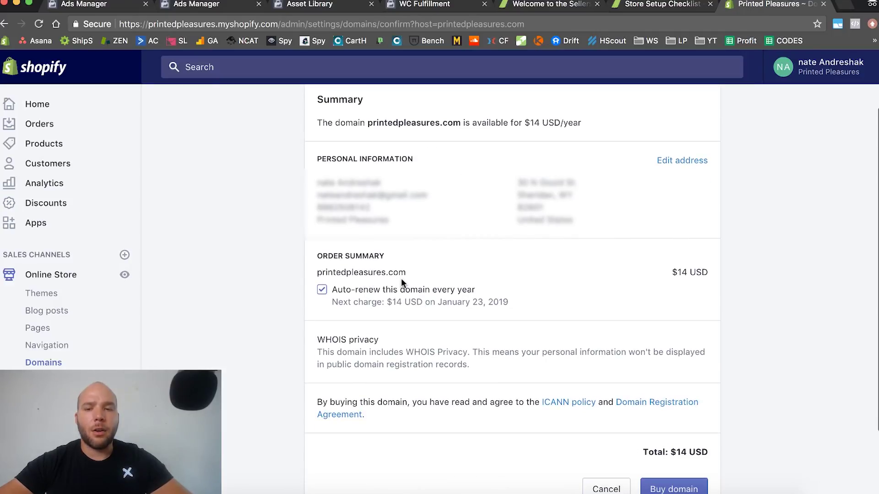
{"action": "scroll", "coordinate": [424, 348], "scroll_direction": "down", "scroll_amount": 2}
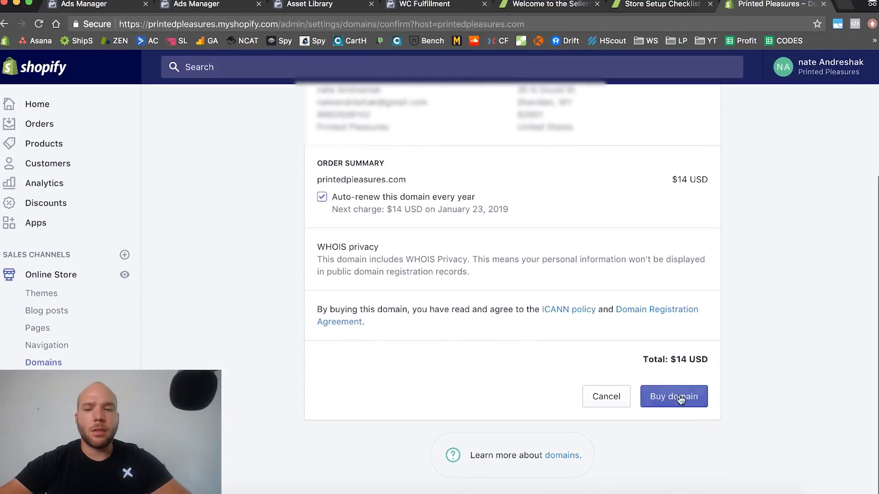
{"action": "left_click", "coordinate": [680, 409]}
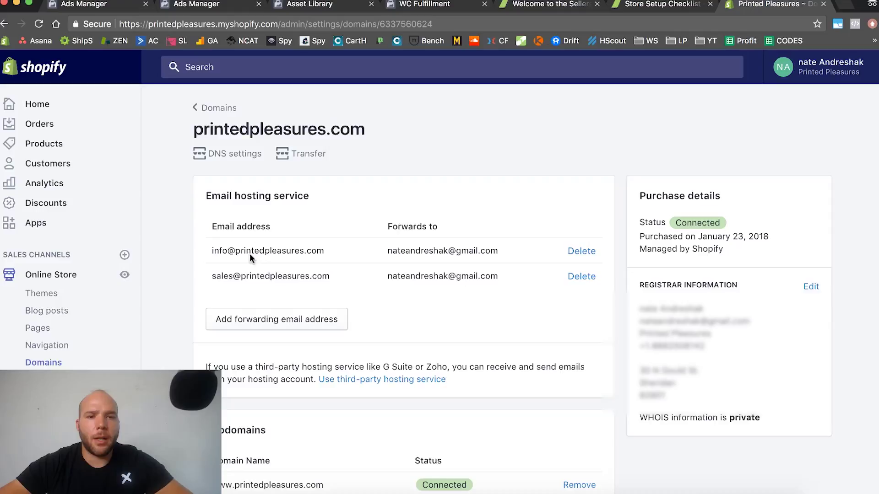
{"action": "left_click_drag", "start_coordinate": [235, 251], "coordinate": [329, 249]}
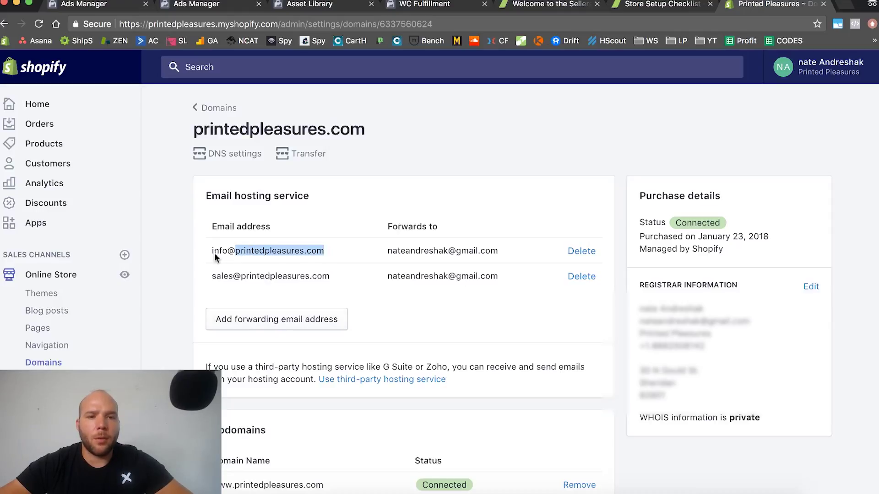
{"action": "left_click", "coordinate": [245, 323]}
{"action": "left_click", "coordinate": [336, 264]}
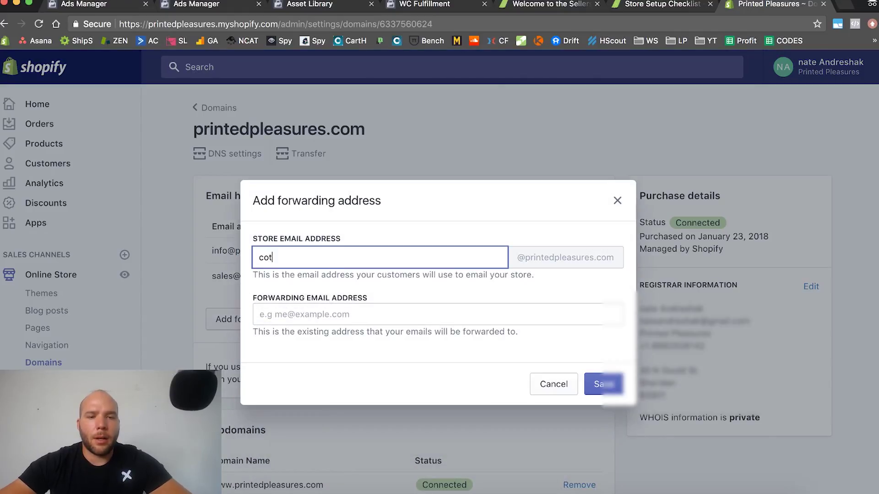
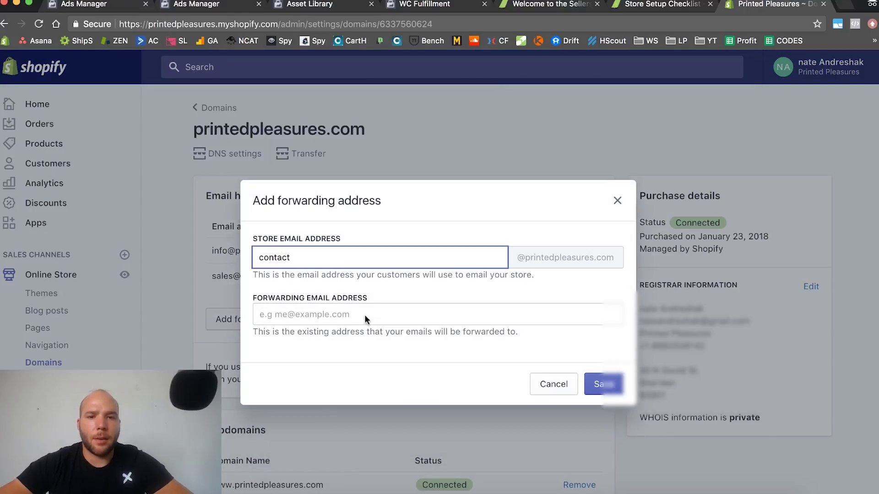
{"action": "left_click", "coordinate": [365, 316]}
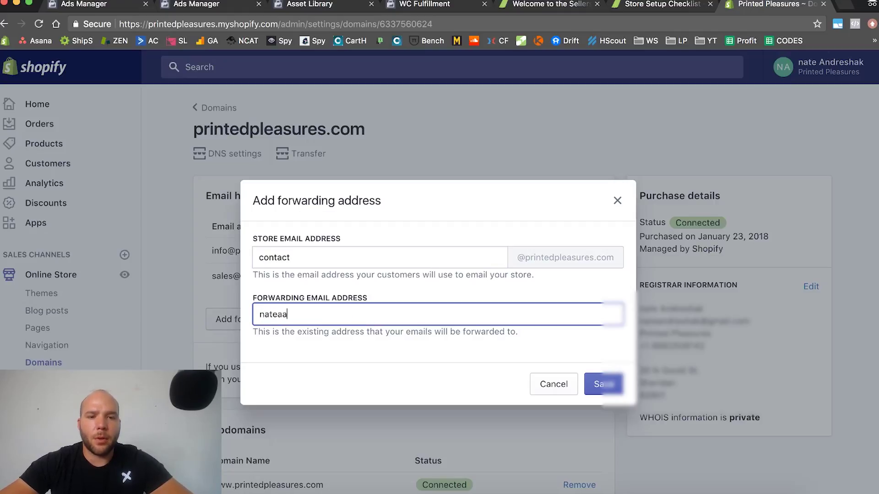
{"action": "left_click", "coordinate": [600, 383]}
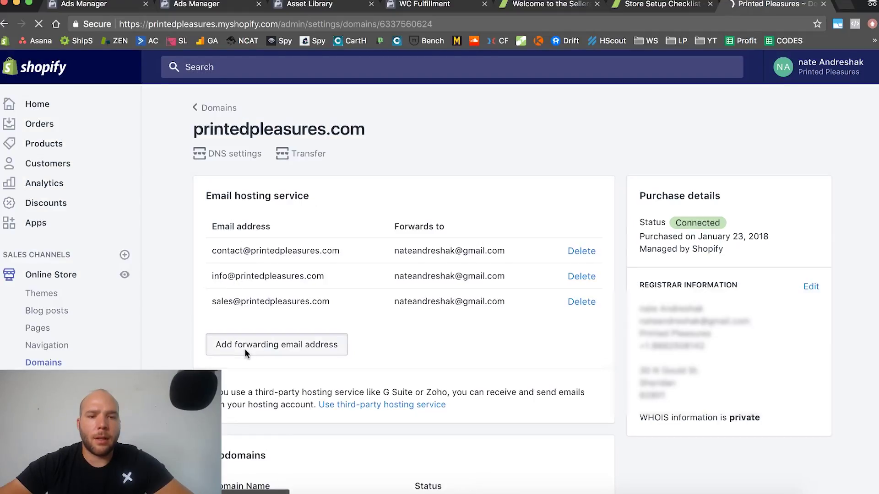
Add a support forwarding address that also forwards to the owner's personal email
{"action": "left_click", "coordinate": [245, 346]}
{"action": "left_click", "coordinate": [290, 257]}
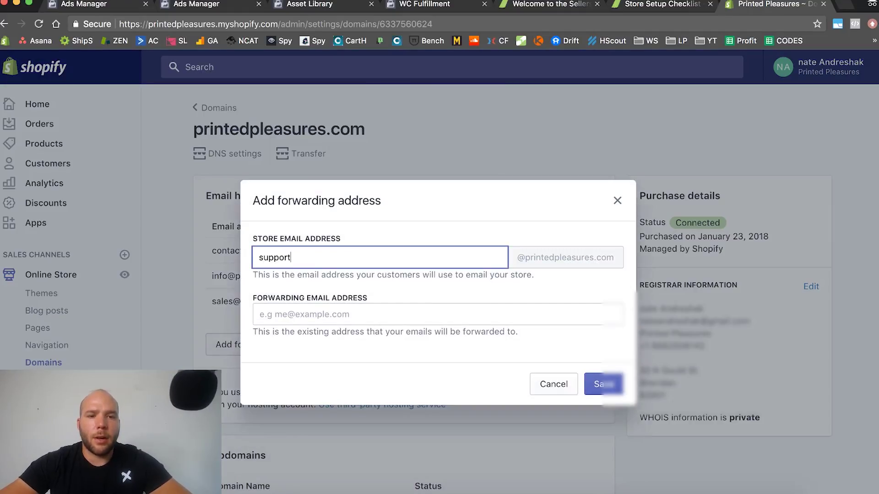
{"action": "left_click", "coordinate": [520, 314]}
{"action": "key", "text": "Return"}
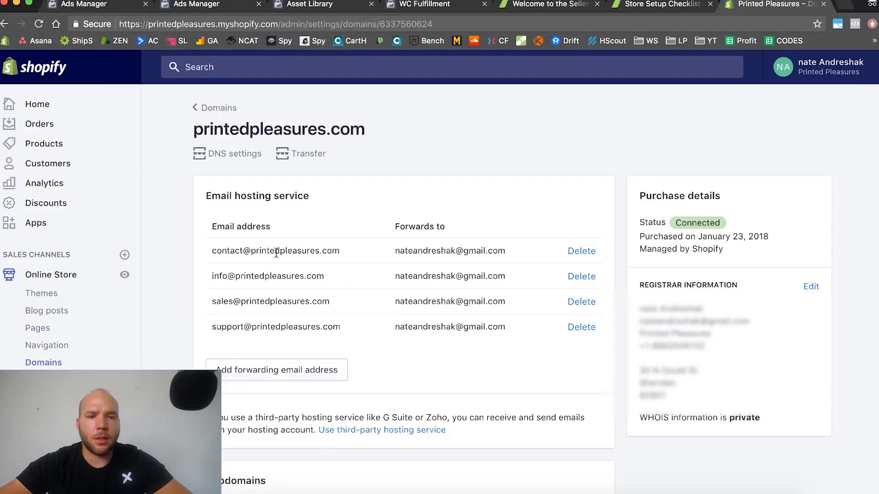
{"action": "left_click_drag", "start_coordinate": [251, 252], "coordinate": [344, 255]}
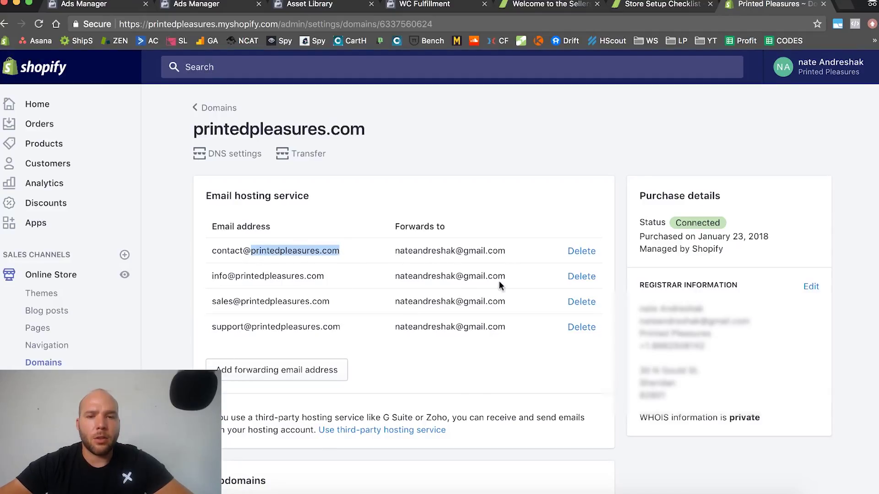
Back on the Domains list, confirm printedpleasures.com is the connected primary domain, SSL unavailable
{"action": "scroll", "coordinate": [468, 249], "scroll_direction": "down", "scroll_amount": 5}
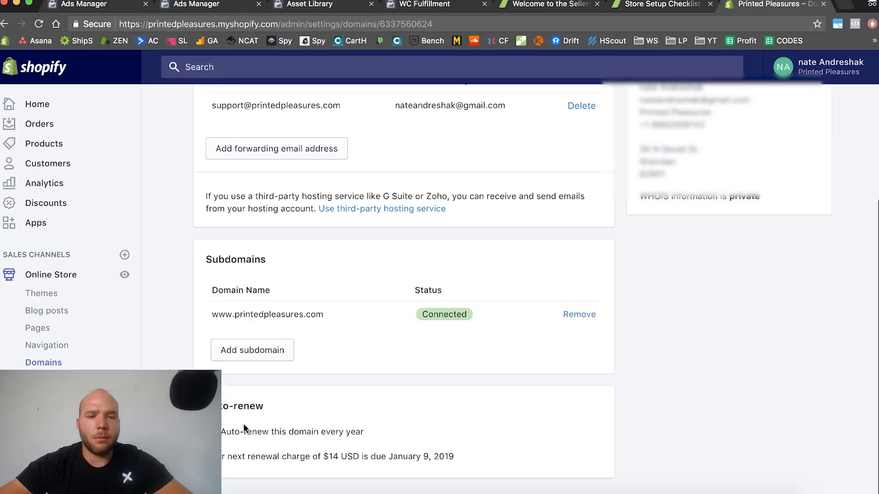
{"action": "scroll", "coordinate": [426, 370], "scroll_direction": "up", "scroll_amount": 5}
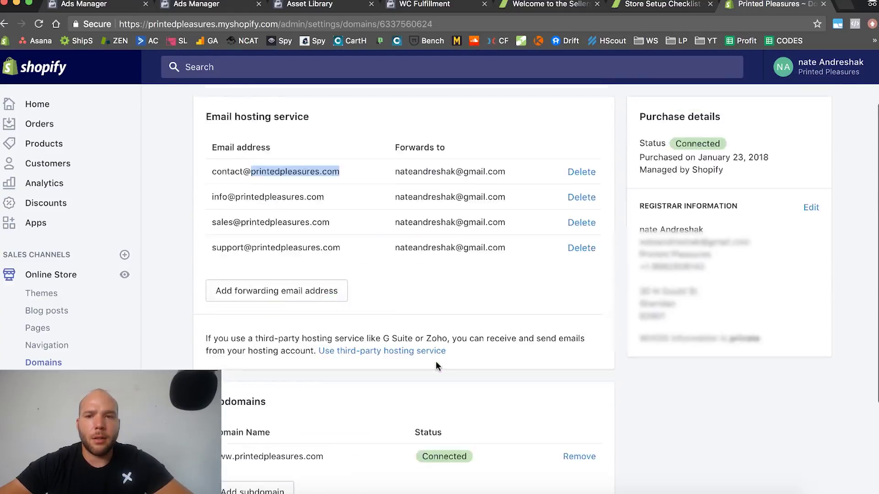
{"action": "left_click", "coordinate": [229, 108]}
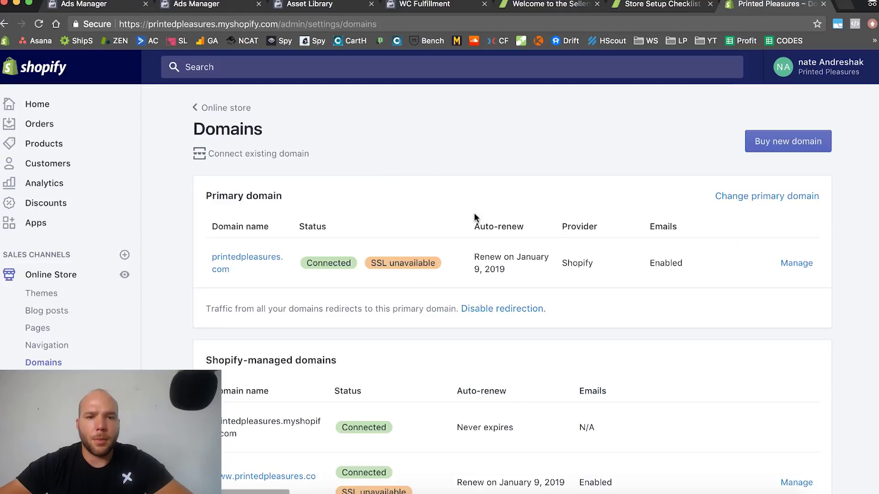
{"action": "scroll", "coordinate": [472, 215], "scroll_direction": "down", "scroll_amount": 1}
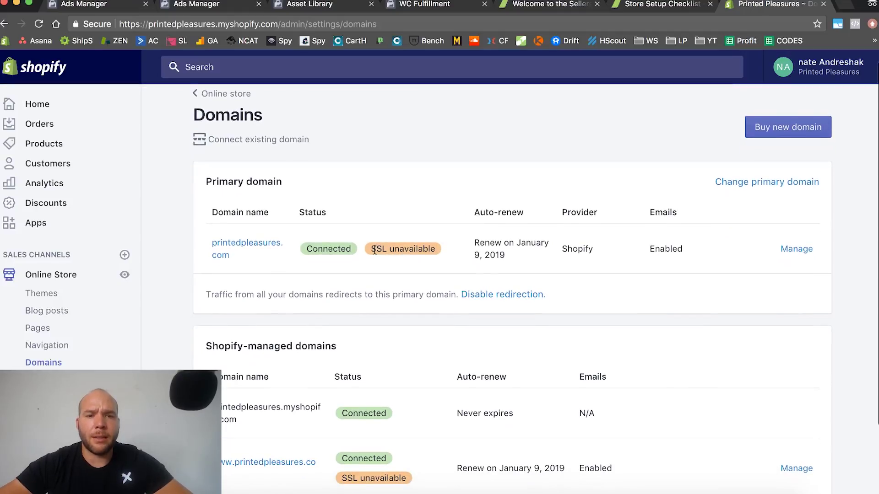
{"action": "scroll", "coordinate": [504, 257], "scroll_direction": "down", "scroll_amount": 2}
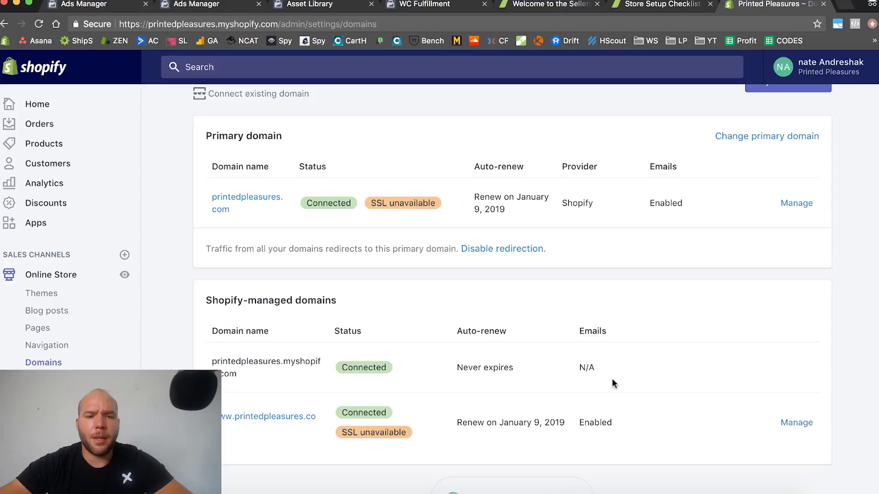
{"action": "scroll", "coordinate": [614, 383], "scroll_direction": "down", "scroll_amount": 2}
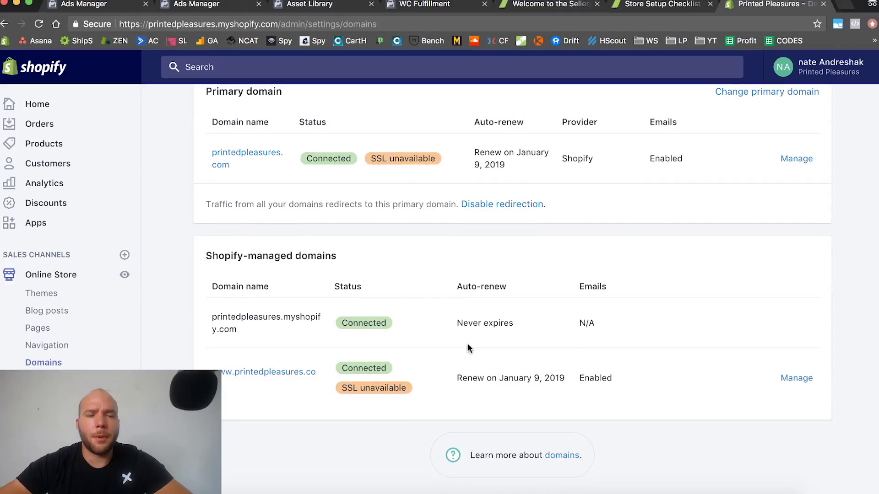
{"action": "scroll", "coordinate": [458, 342], "scroll_direction": "up", "scroll_amount": 5}
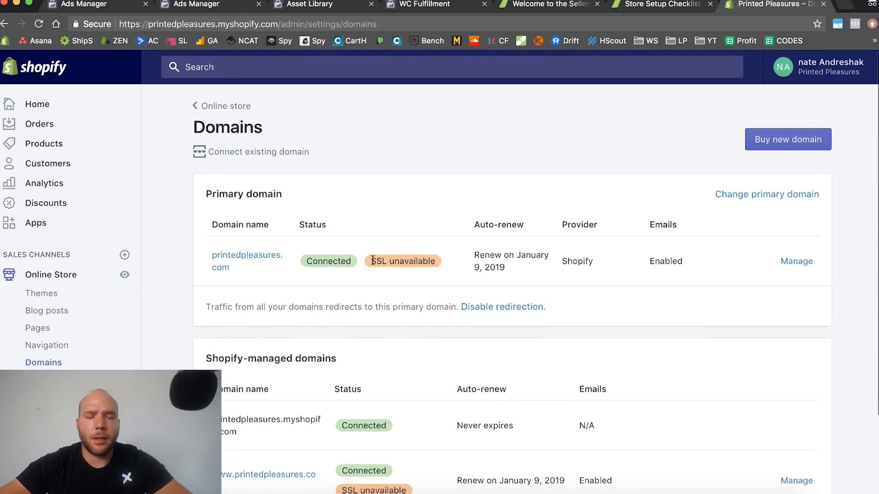
{"action": "left_click_drag", "start_coordinate": [437, 260], "coordinate": [359, 261]}
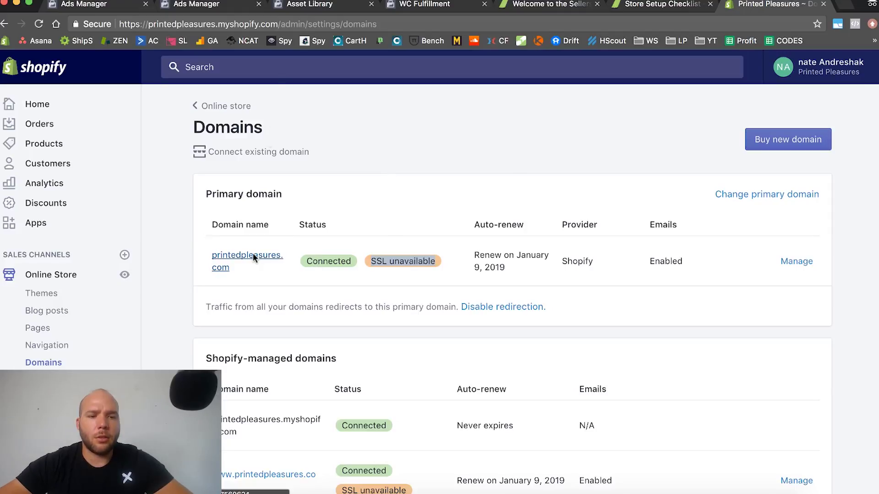
{"action": "right_click", "coordinate": [183, 412]}
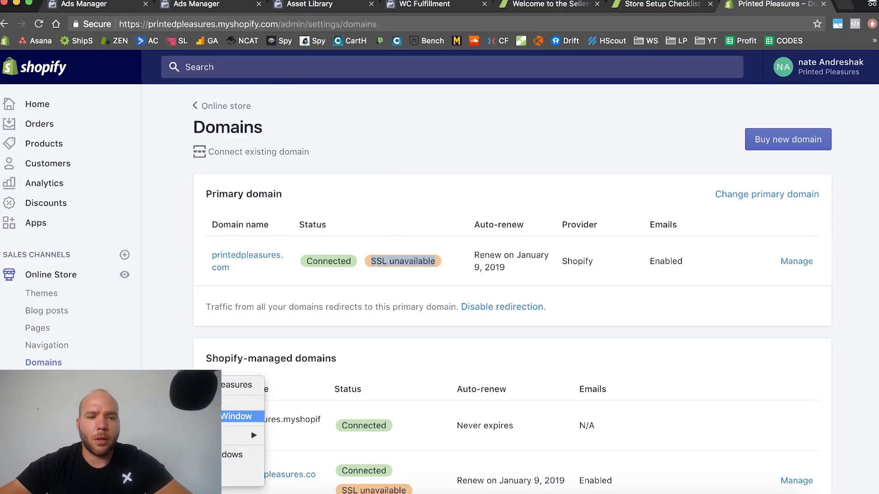
{"action": "left_click", "coordinate": [238, 416]}
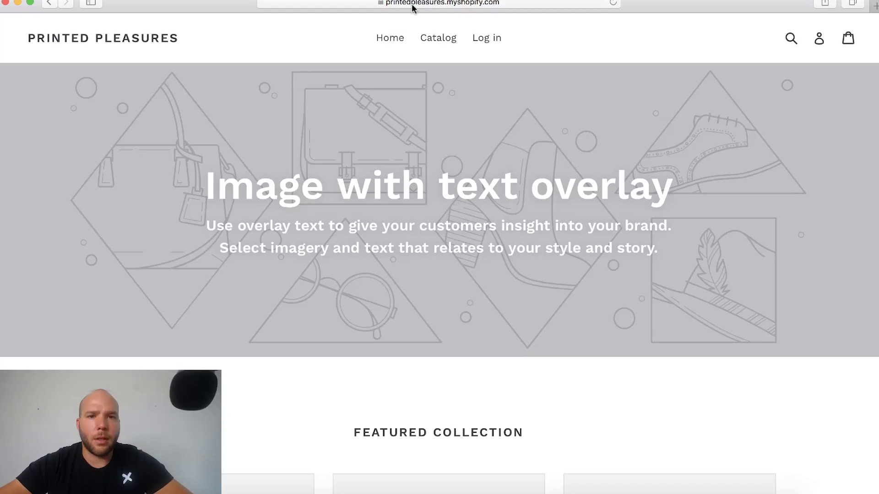
{"action": "left_click", "coordinate": [435, 5]}
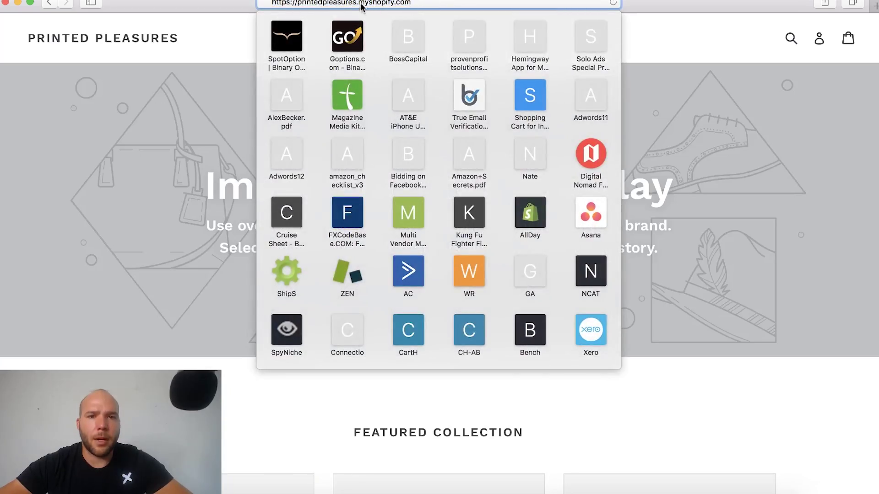
{"action": "left_click_drag", "start_coordinate": [359, 4], "coordinate": [395, 5]}
{"action": "key", "text": "BackSpace"}
{"action": "key", "text": "Return"}
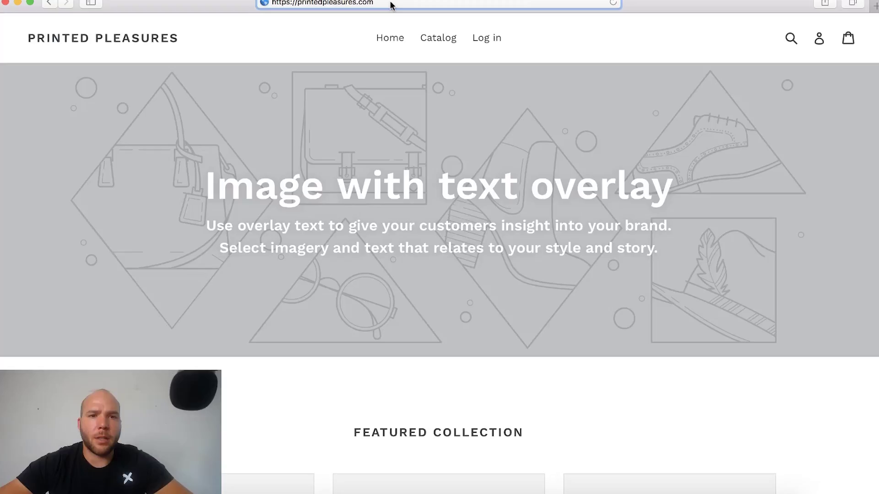
{"action": "left_click", "coordinate": [391, 5]}
{"action": "key", "text": "Return"}
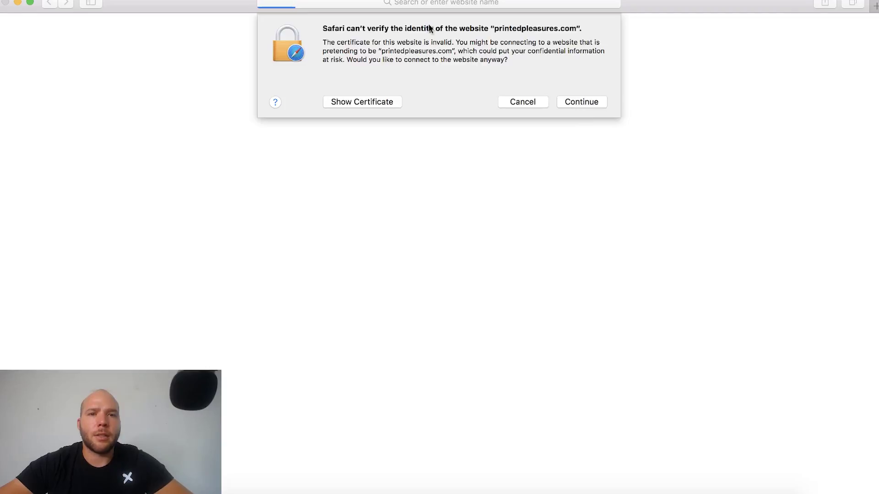
{"action": "left_click", "coordinate": [523, 102]}
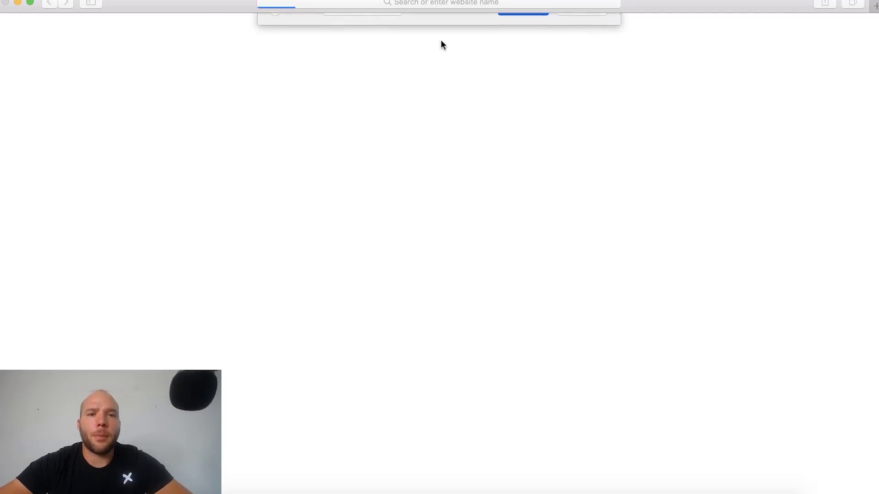
{"action": "left_click", "coordinate": [276, 5]}
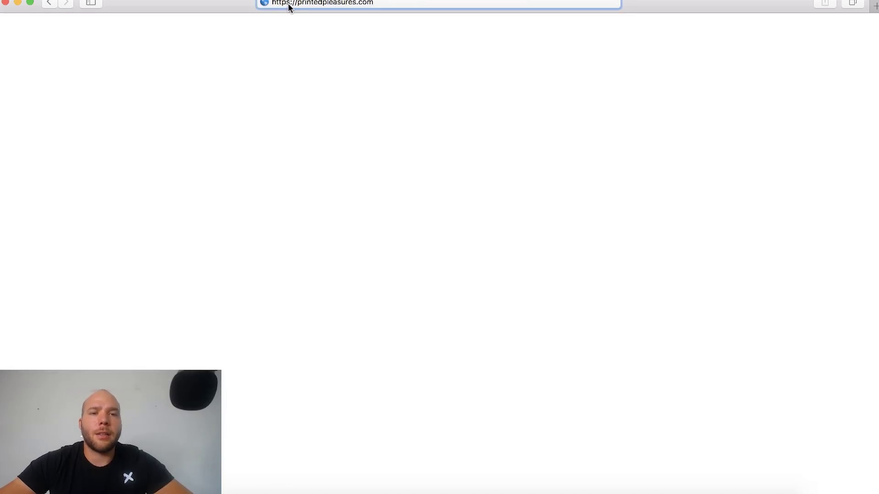
{"action": "left_click", "coordinate": [290, 4]}
{"action": "key", "text": "BackSpace"}
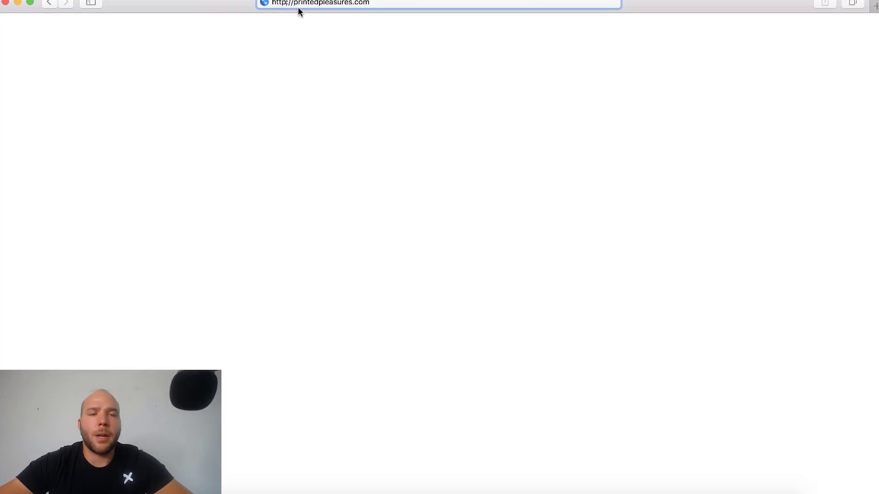
{"action": "key", "text": "super+a"}
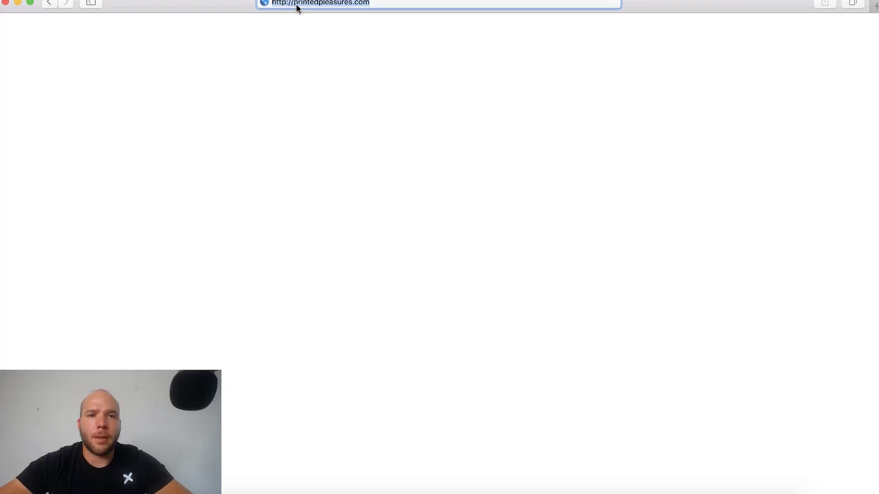
{"action": "key", "text": "Return"}
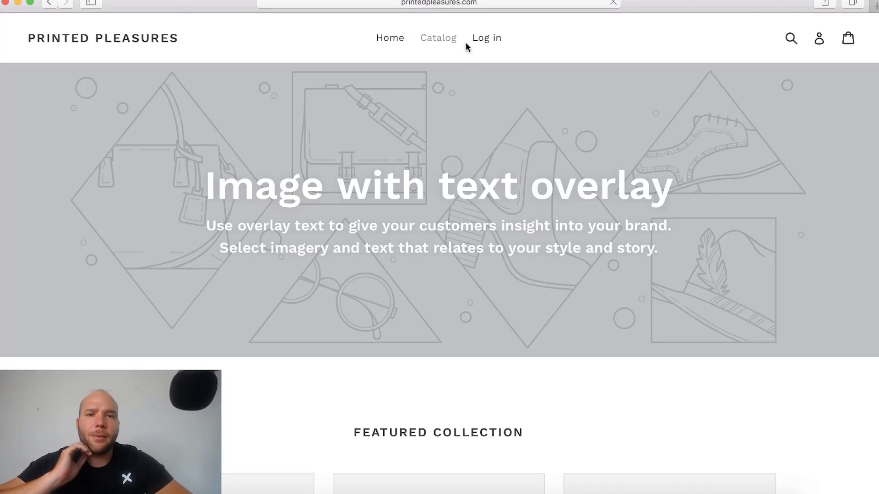
{"action": "left_click", "coordinate": [465, 3]}
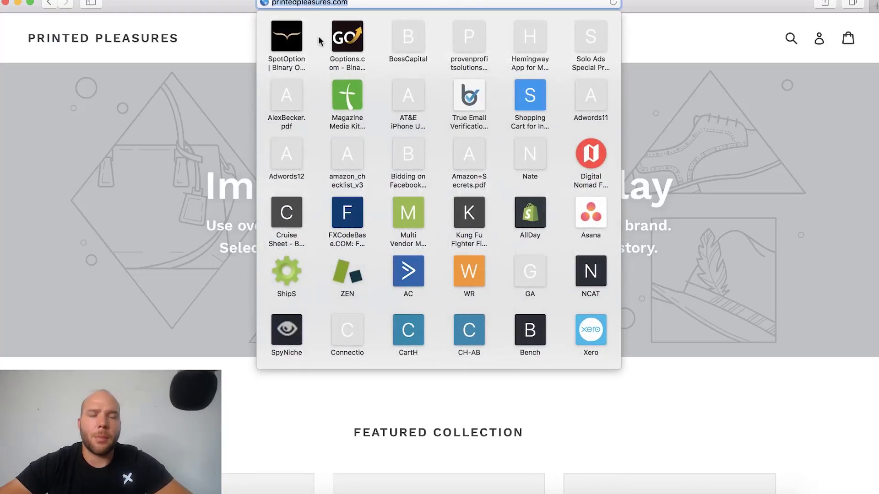
{"action": "left_click", "coordinate": [232, 54]}
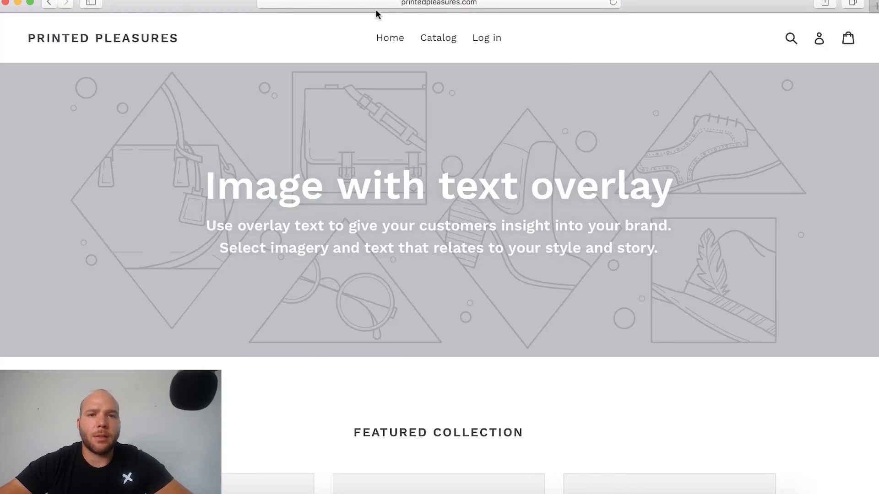
{"action": "left_click", "coordinate": [667, 490]}
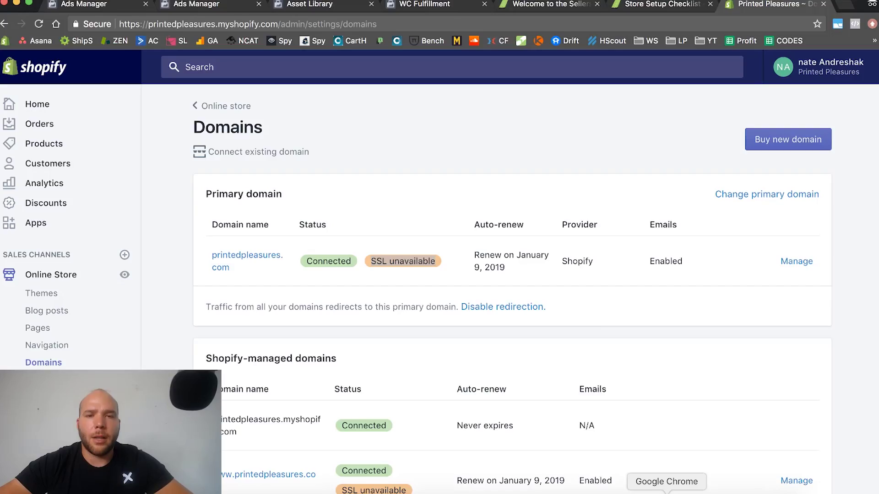